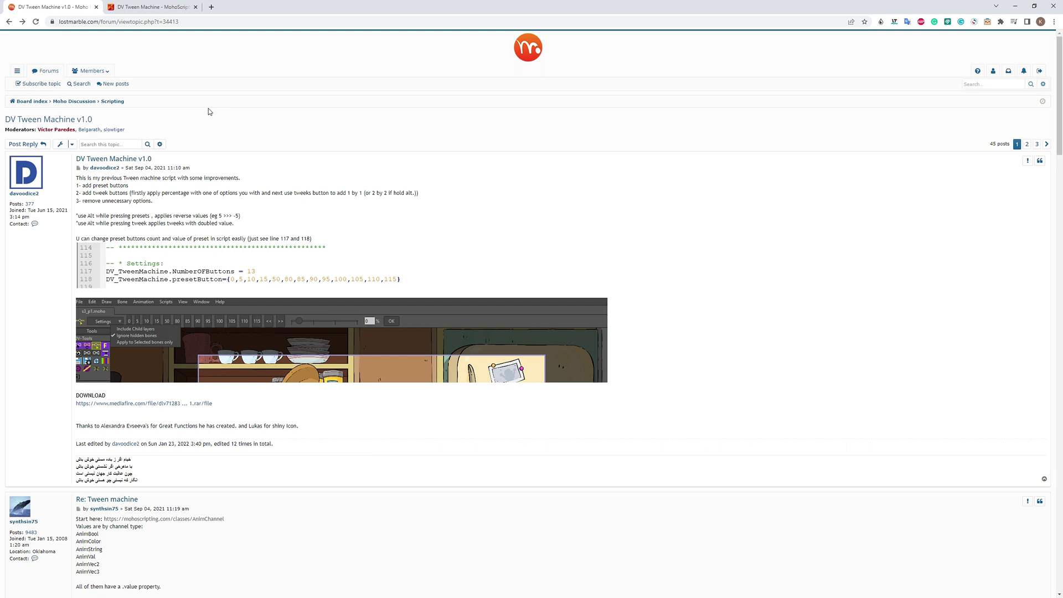
{"action": "scroll", "coordinate": [209, 108], "scroll_direction": "down", "scroll_amount": 2}
{"action": "scroll", "coordinate": [209, 109], "scroll_direction": "down", "scroll_amount": 1}
{"action": "scroll", "coordinate": [208, 108], "scroll_direction": "down", "scroll_amount": 1}
{"action": "scroll", "coordinate": [209, 108], "scroll_direction": "down", "scroll_amount": 3}
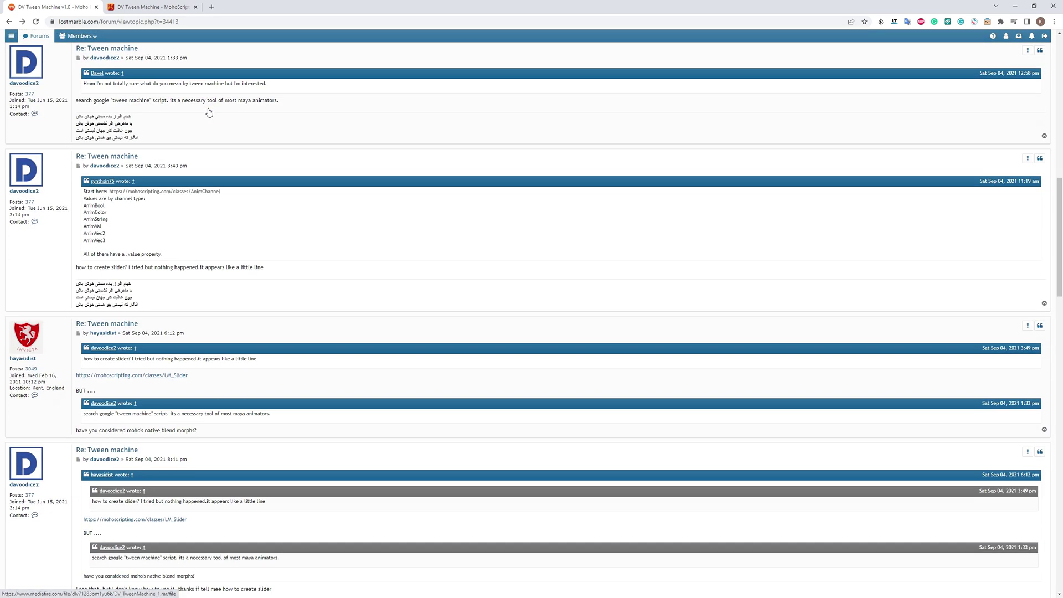
From the DV Tween Machine MohoScripts page, download the 'Install Script command' package.
{"action": "left_click", "coordinate": [115, 13]}
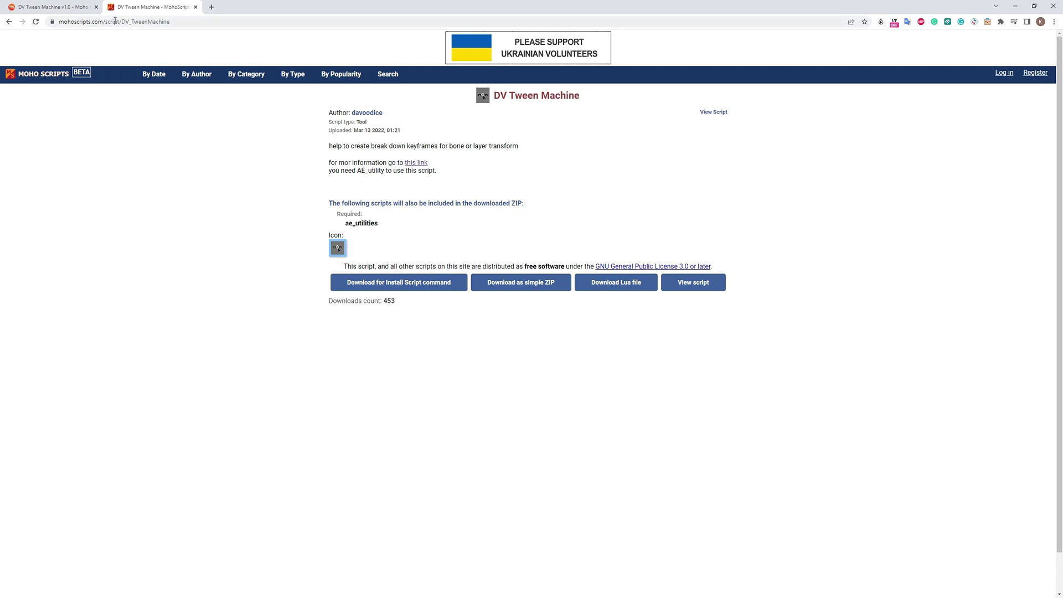
{"action": "left_click", "coordinate": [339, 287]}
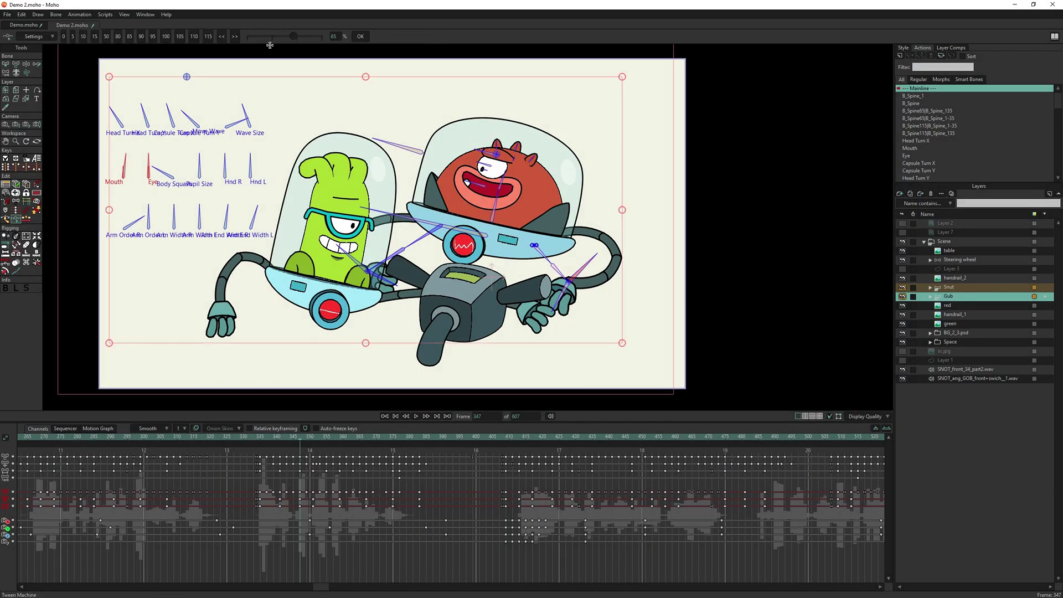
Blend the two aliens' poses with the Tween Machine slider, first at 33 percent, then 64 percent.
{"action": "left_click_drag", "start_coordinate": [285, 36], "coordinate": [274, 37]}
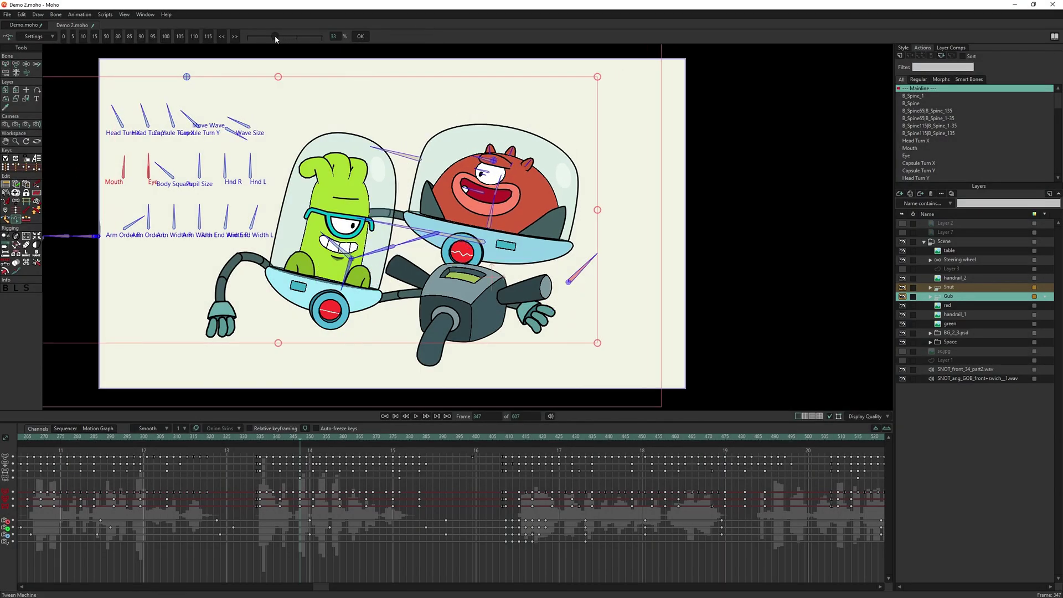
{"action": "left_click", "coordinate": [292, 37]}
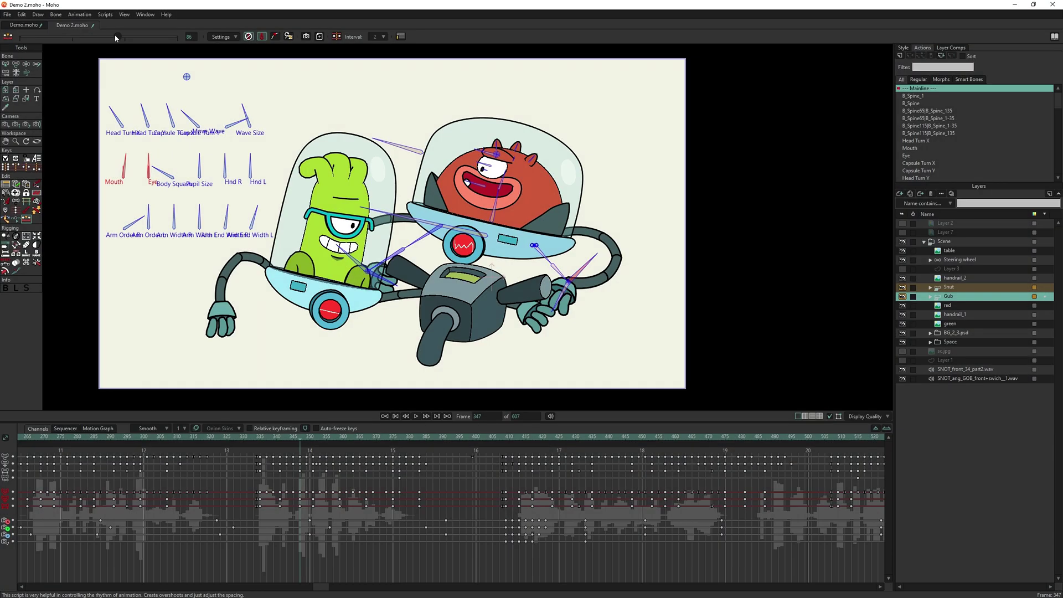
{"action": "left_click_drag", "start_coordinate": [116, 37], "coordinate": [118, 58]}
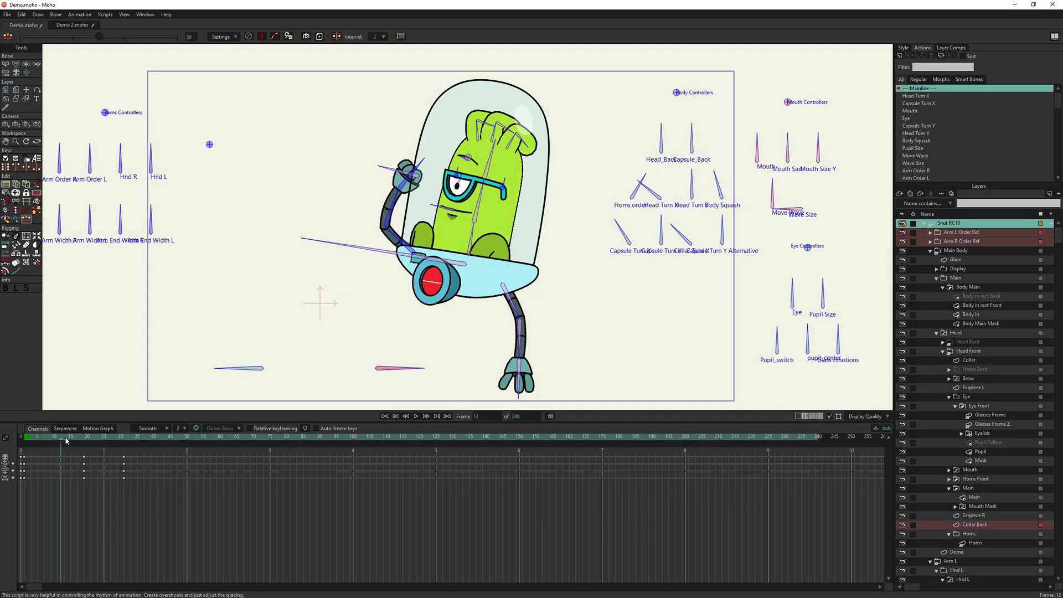
Set the green alien's blend to about 17, overshoot to 120 near frame 27, and play back.
{"action": "left_click_drag", "start_coordinate": [100, 442], "coordinate": [98, 445]}
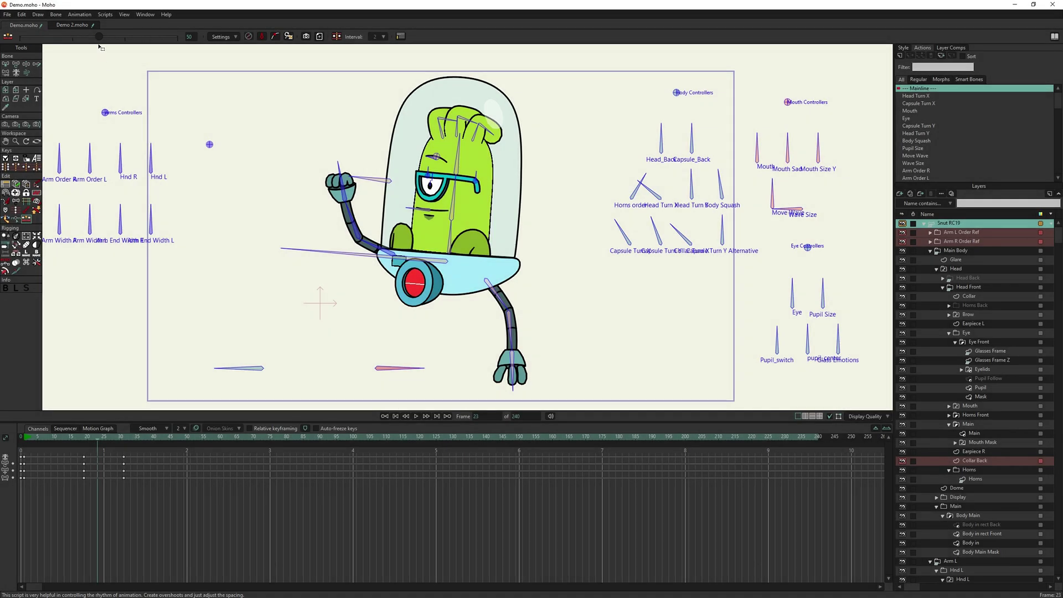
{"action": "mouse_move", "coordinate": [113, 37]}
{"action": "left_mouse_down"}
{"action": "mouse_move", "coordinate": [81, 40]}
{"action": "mouse_move", "coordinate": [120, 44]}
{"action": "mouse_move", "coordinate": [64, 39]}
{"action": "left_mouse_up"}
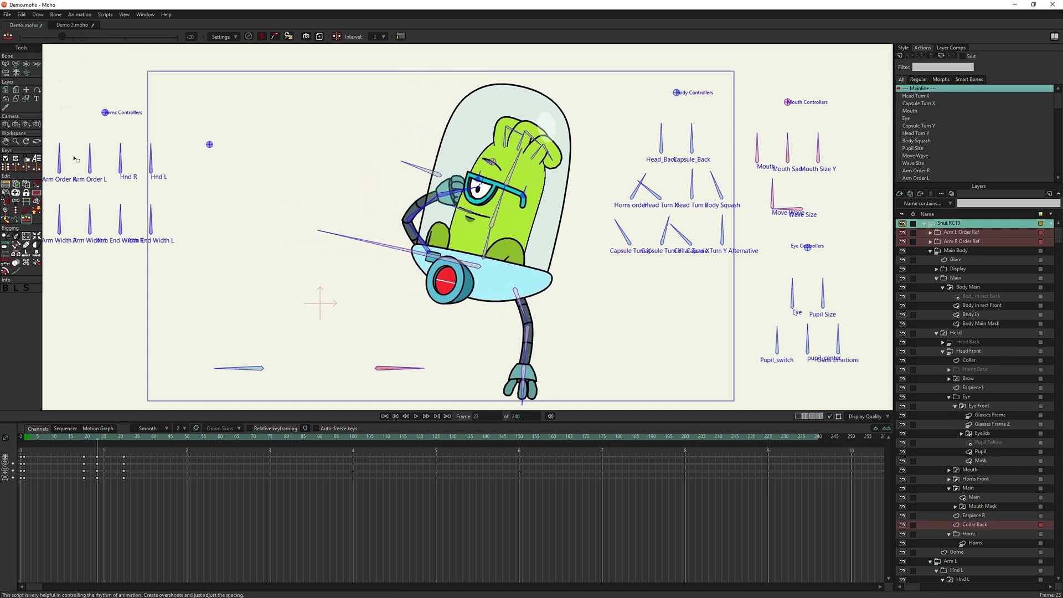
{"action": "left_click", "coordinate": [111, 439]}
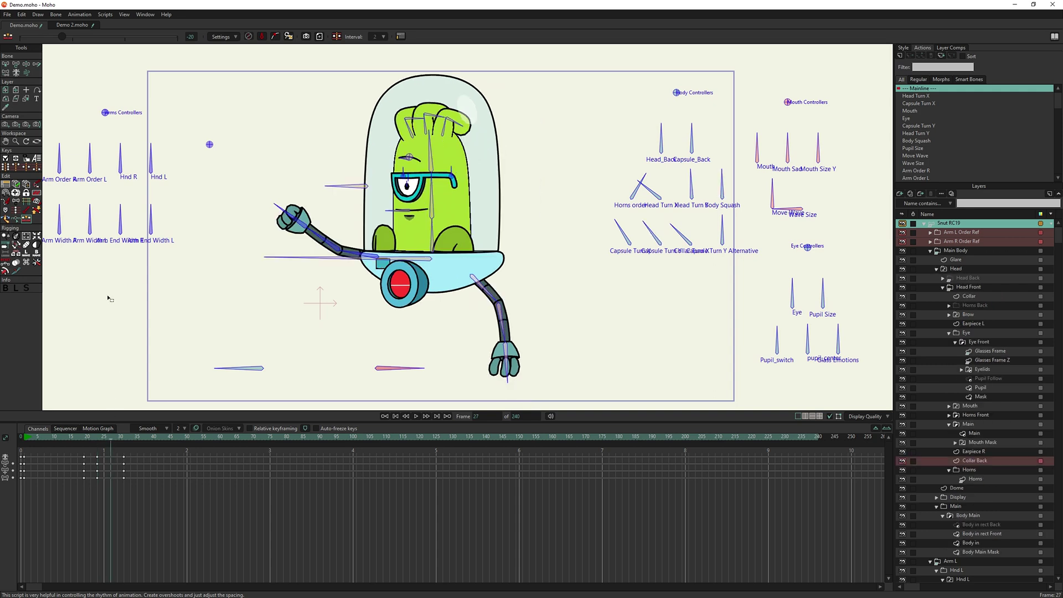
{"action": "left_click", "coordinate": [114, 39]}
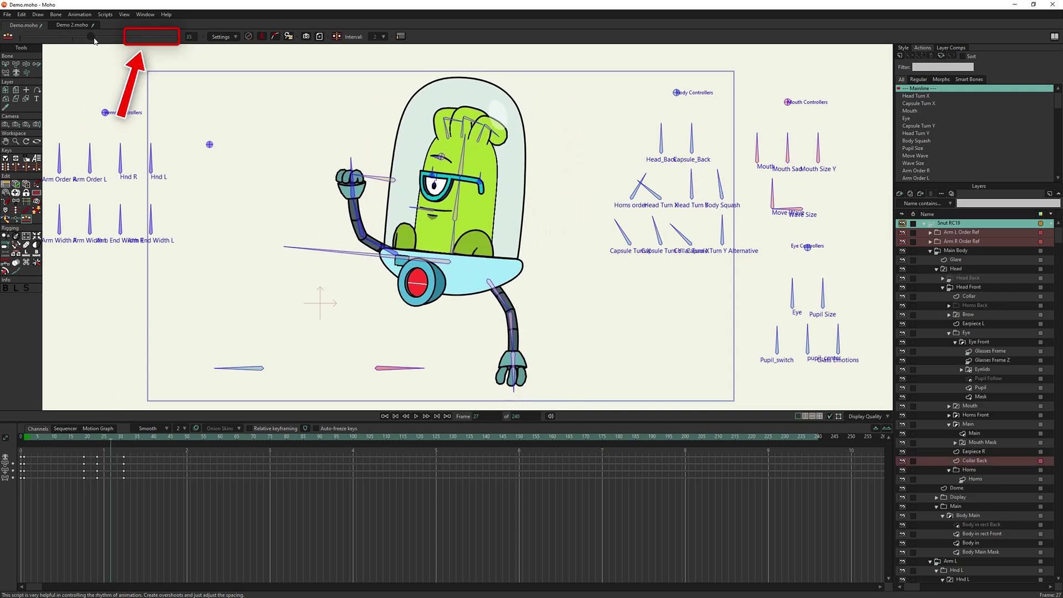
{"action": "left_click_drag", "start_coordinate": [116, 43], "coordinate": [138, 48]}
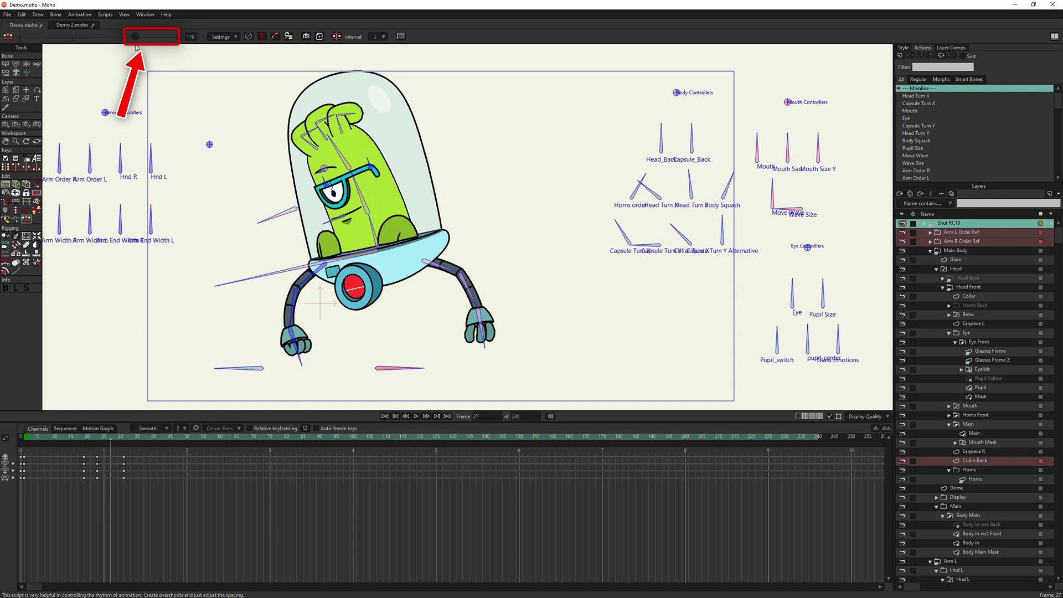
{"action": "key", "text": "space"}
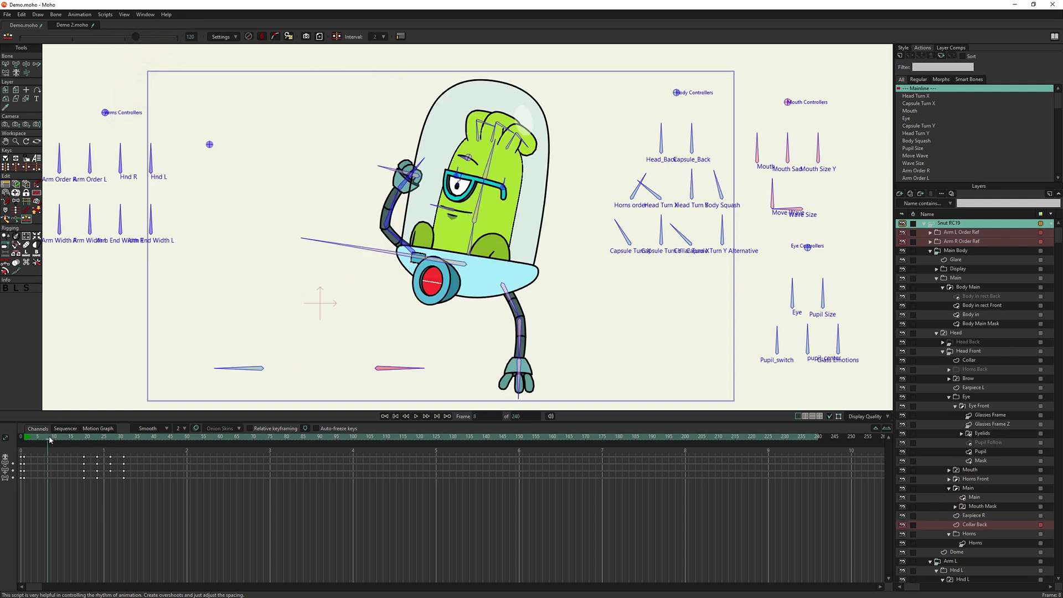
{"action": "key", "text": "space"}
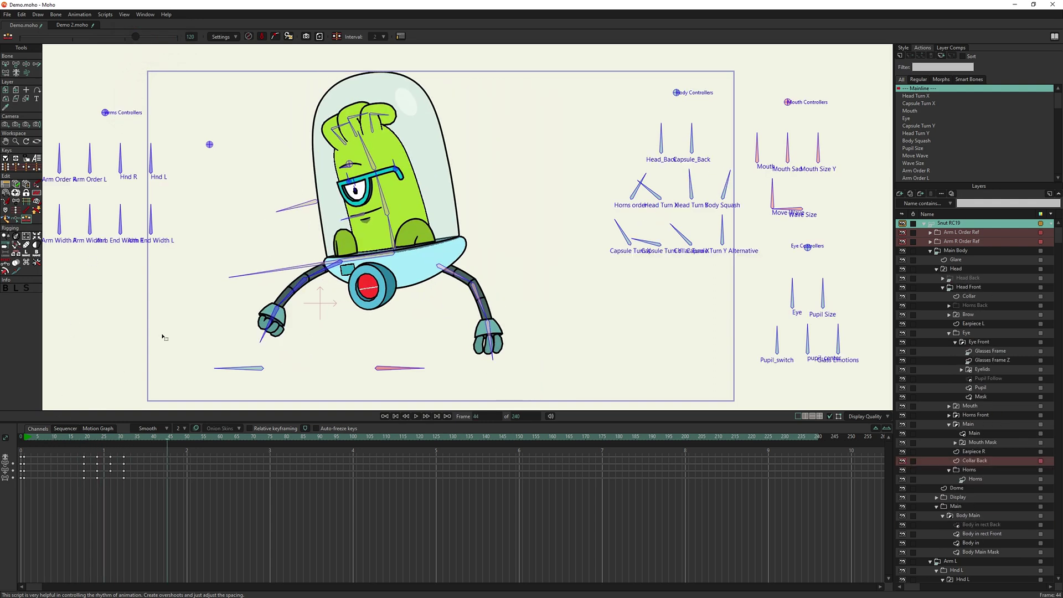
Select all the alien's bones and the keys in the lower channel rows, then replay.
{"action": "left_click", "coordinate": [258, 293]}
{"action": "key", "text": "ctrl+a"}
{"action": "left_click_drag", "start_coordinate": [142, 486], "coordinate": [76, 529]}
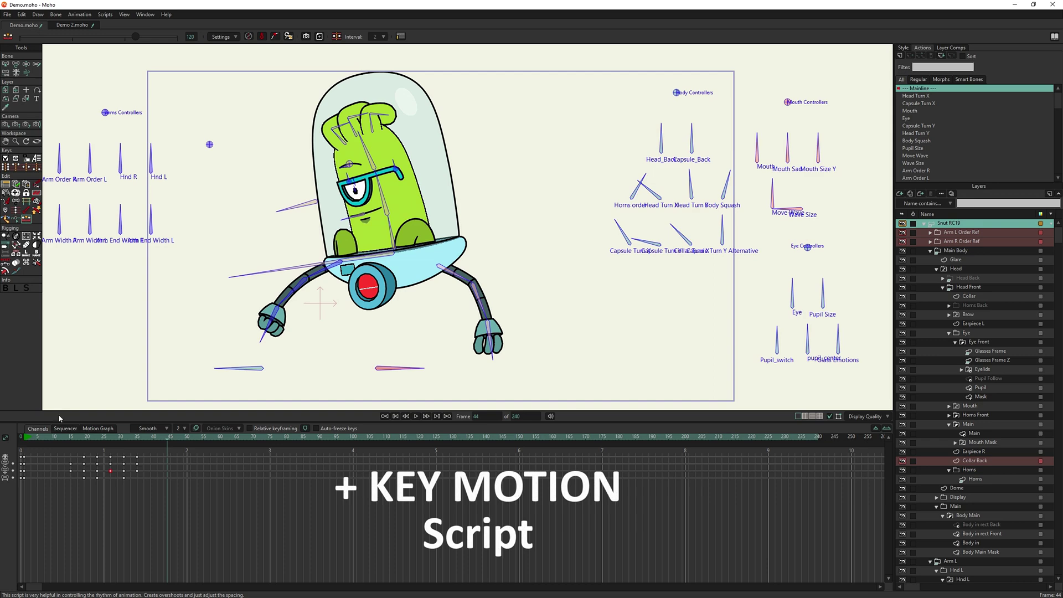
{"action": "key", "text": "space"}
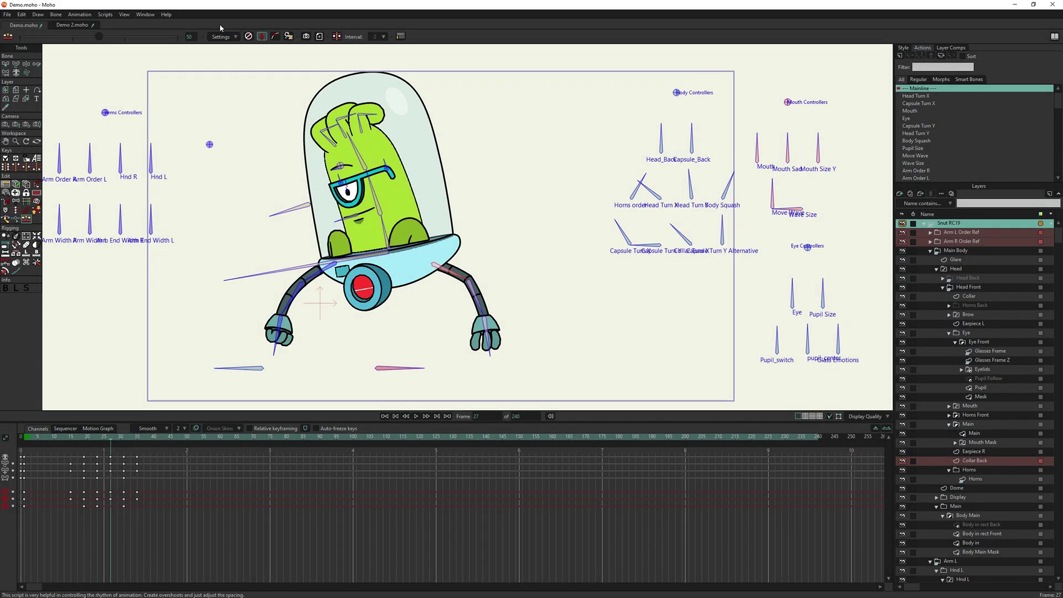
Review the tween channel settings, then lower the green alien's blend to 25.
{"action": "left_click", "coordinate": [222, 39]}
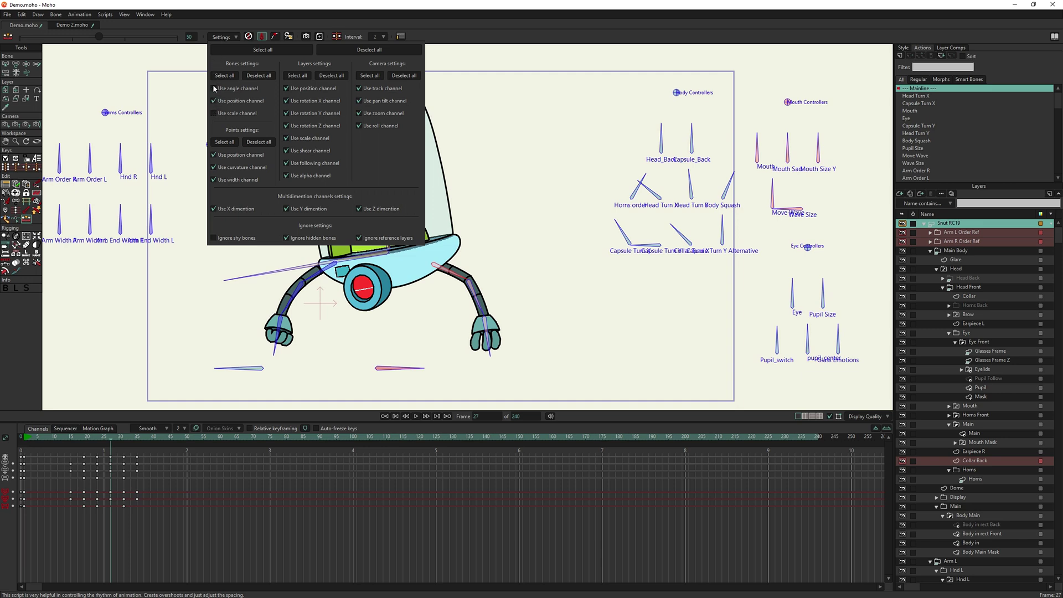
{"action": "left_click", "coordinate": [196, 24]}
{"action": "mouse_move", "coordinate": [99, 37]}
{"action": "left_mouse_down"}
{"action": "mouse_move", "coordinate": [67, 46]}
{"action": "mouse_move", "coordinate": [96, 44]}
{"action": "left_mouse_up"}
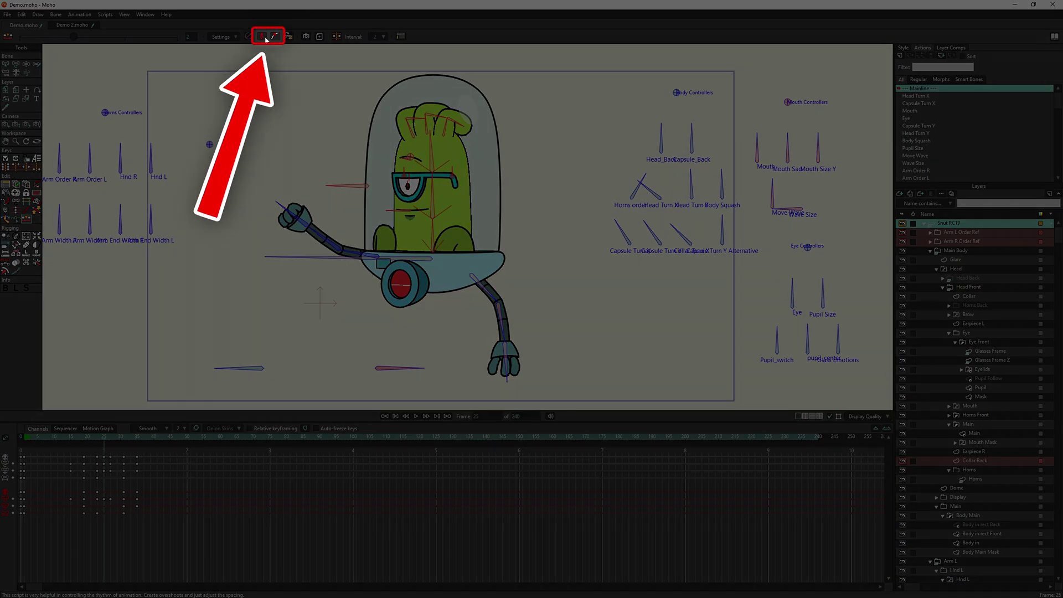
Enable the alternative in-betweening mode and blend the alien's head and arm past the previous pose.
{"action": "left_click", "coordinate": [264, 37]}
{"action": "mouse_move", "coordinate": [95, 37]}
{"action": "left_mouse_down"}
{"action": "mouse_move", "coordinate": [135, 48]}
{"action": "mouse_move", "coordinate": [89, 59]}
{"action": "left_mouse_up"}
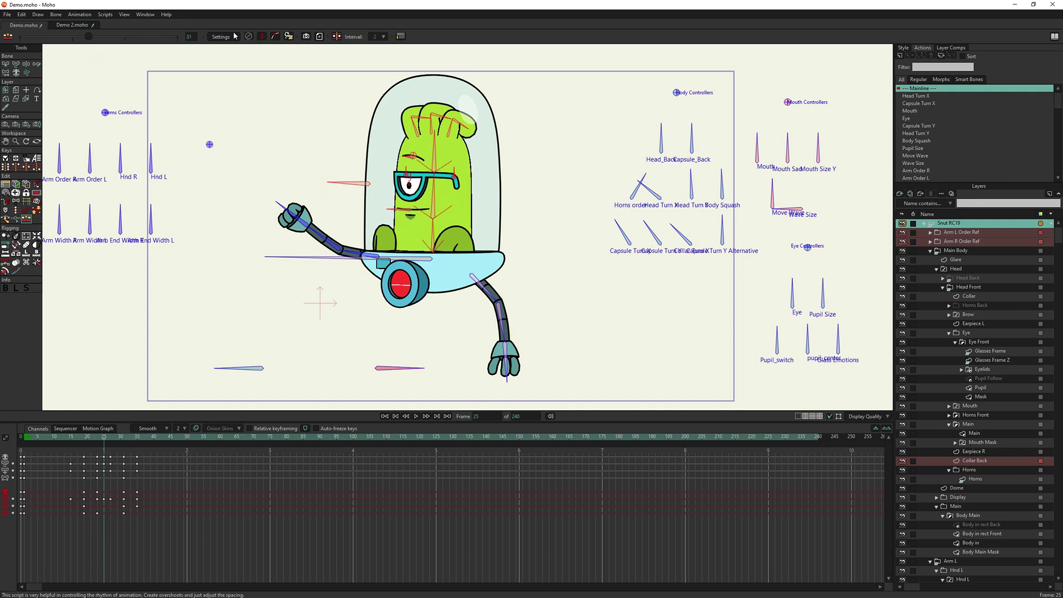
{"action": "left_click_drag", "start_coordinate": [102, 31], "coordinate": [72, 51]}
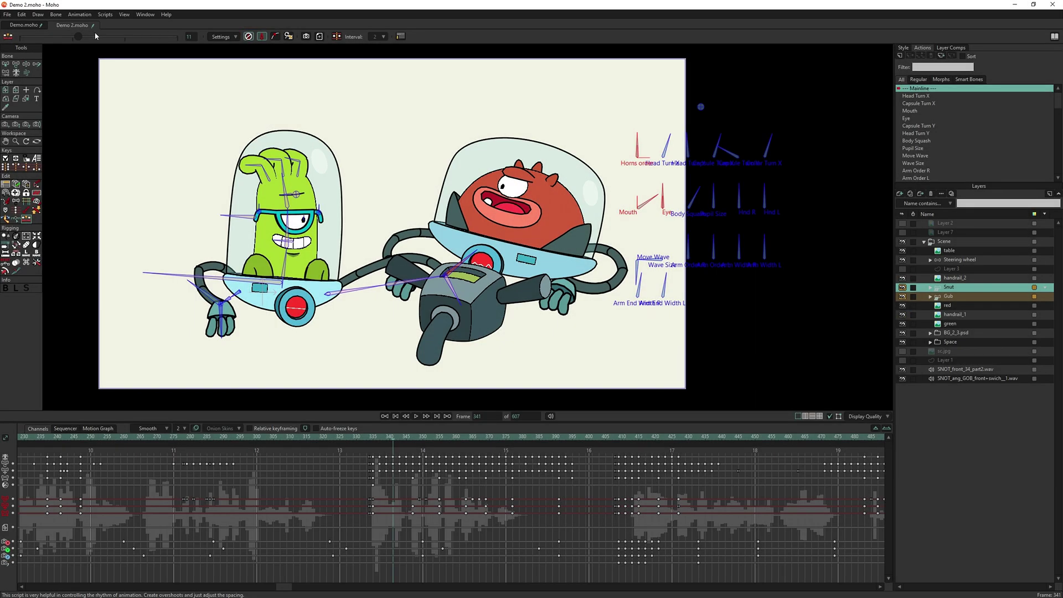
Blend both aliens toward in-between poses, sweeping the green alien between its key poses.
{"action": "mouse_move", "coordinate": [95, 36]}
{"action": "left_mouse_down"}
{"action": "mouse_move", "coordinate": [77, 34]}
{"action": "mouse_move", "coordinate": [135, 40]}
{"action": "mouse_move", "coordinate": [71, 41]}
{"action": "mouse_move", "coordinate": [115, 43]}
{"action": "mouse_move", "coordinate": [94, 43]}
{"action": "left_mouse_up"}
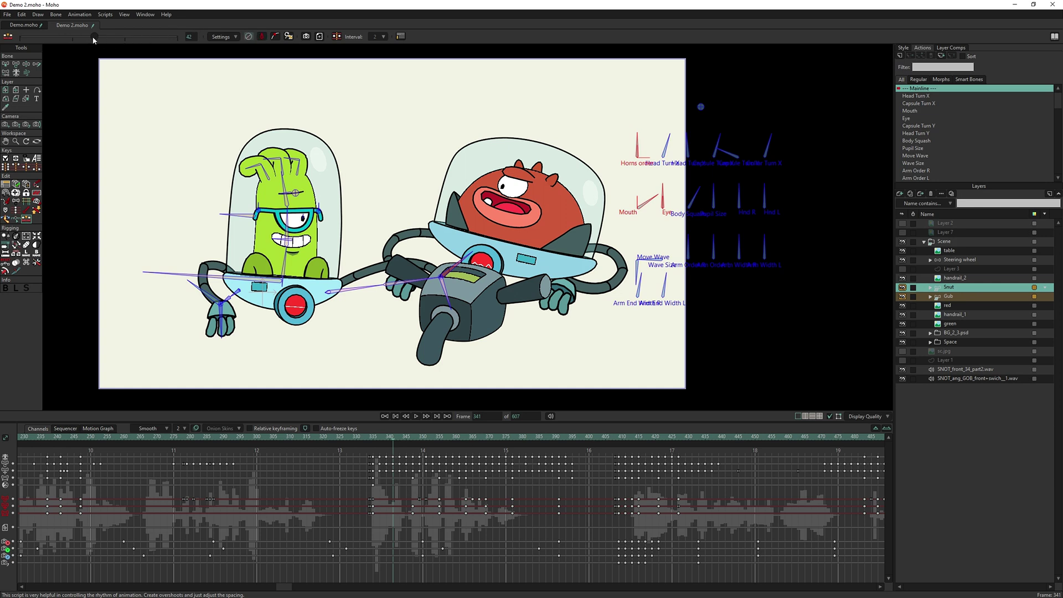
{"action": "mouse_move", "coordinate": [93, 40]}
{"action": "left_mouse_down"}
{"action": "mouse_move", "coordinate": [141, 38]}
{"action": "mouse_move", "coordinate": [74, 40]}
{"action": "mouse_move", "coordinate": [138, 42]}
{"action": "left_mouse_up"}
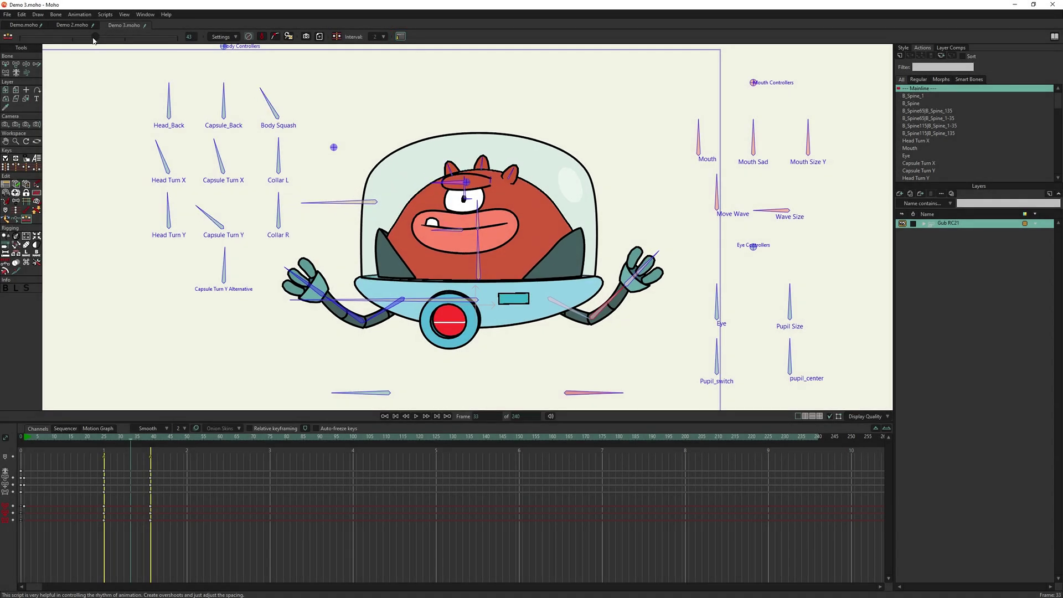
Tween the red alien's squash-and-stretch pose with the Tween Machine slider.
{"action": "mouse_move", "coordinate": [97, 39]}
{"action": "left_mouse_down"}
{"action": "mouse_move", "coordinate": [79, 52]}
{"action": "mouse_move", "coordinate": [116, 53]}
{"action": "left_mouse_up"}
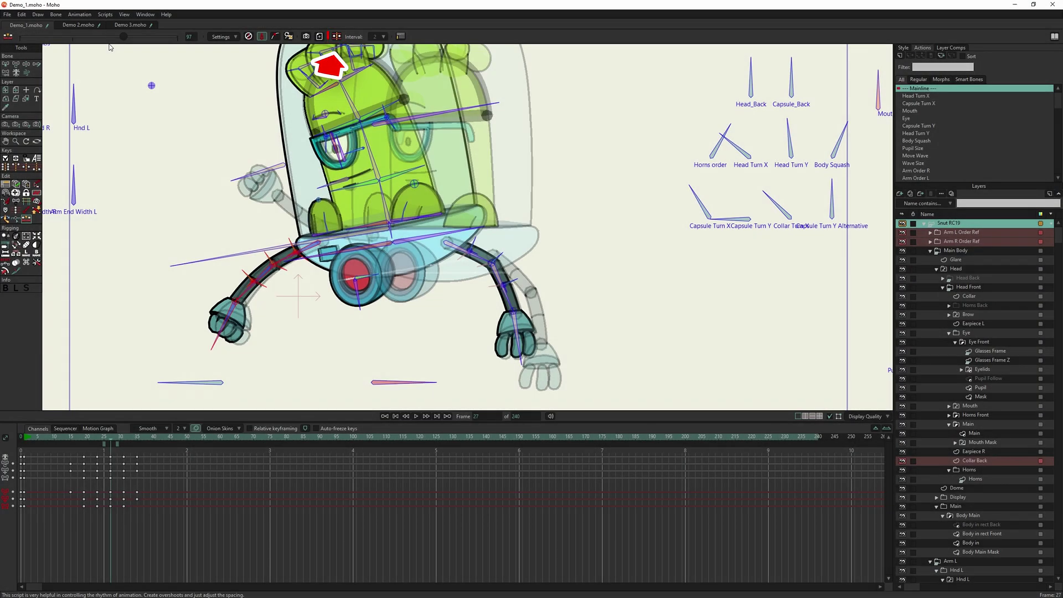
Pull the green alien's arm nearly back to its earlier key, leaving the interval at 2.
{"action": "left_click_drag", "start_coordinate": [109, 47], "coordinate": [113, 52]}
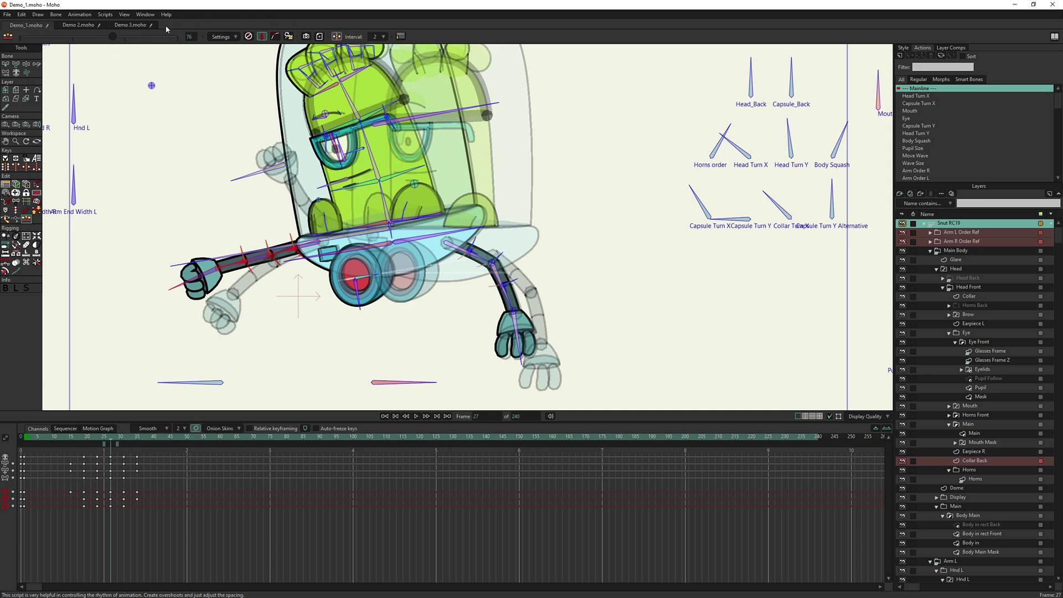
{"action": "mouse_move", "coordinate": [116, 38]}
{"action": "left_mouse_down"}
{"action": "mouse_move", "coordinate": [50, 37]}
{"action": "mouse_move", "coordinate": [56, 58]}
{"action": "mouse_move", "coordinate": [95, 54]}
{"action": "left_mouse_up"}
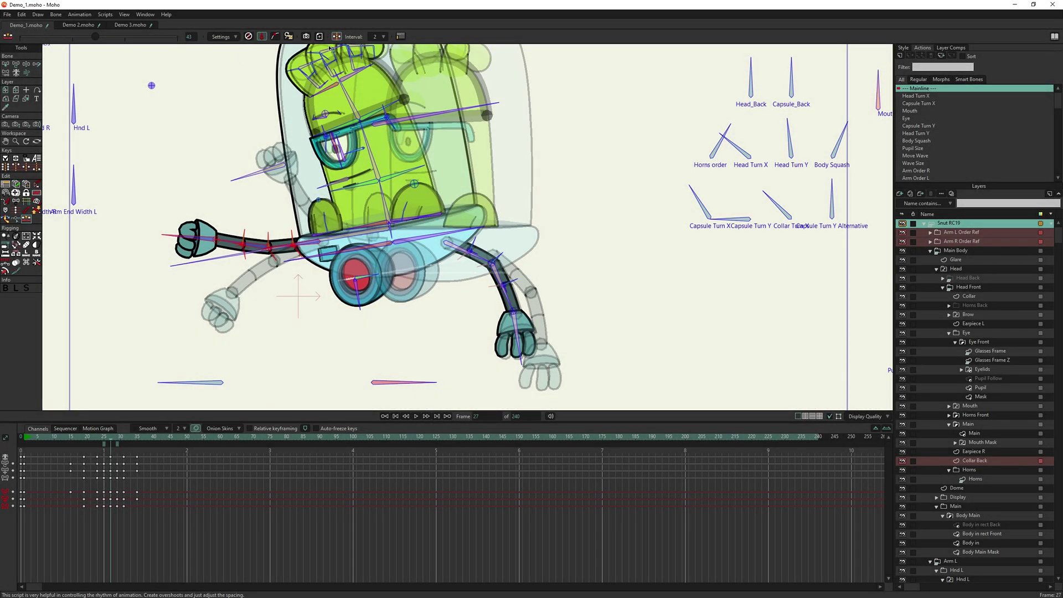
{"action": "left_click", "coordinate": [382, 37]}
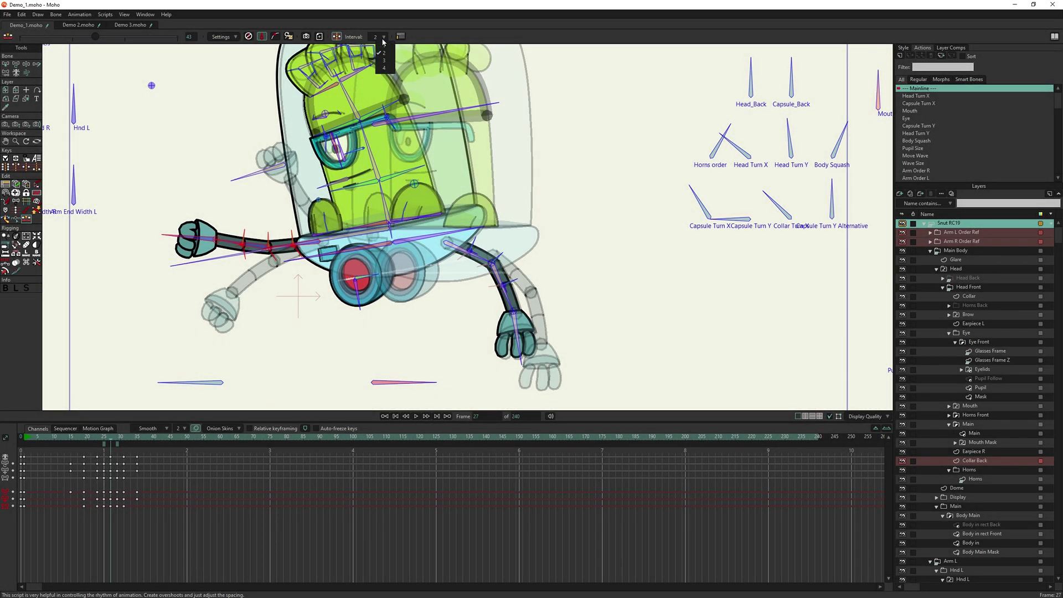
{"action": "left_click", "coordinate": [383, 41]}
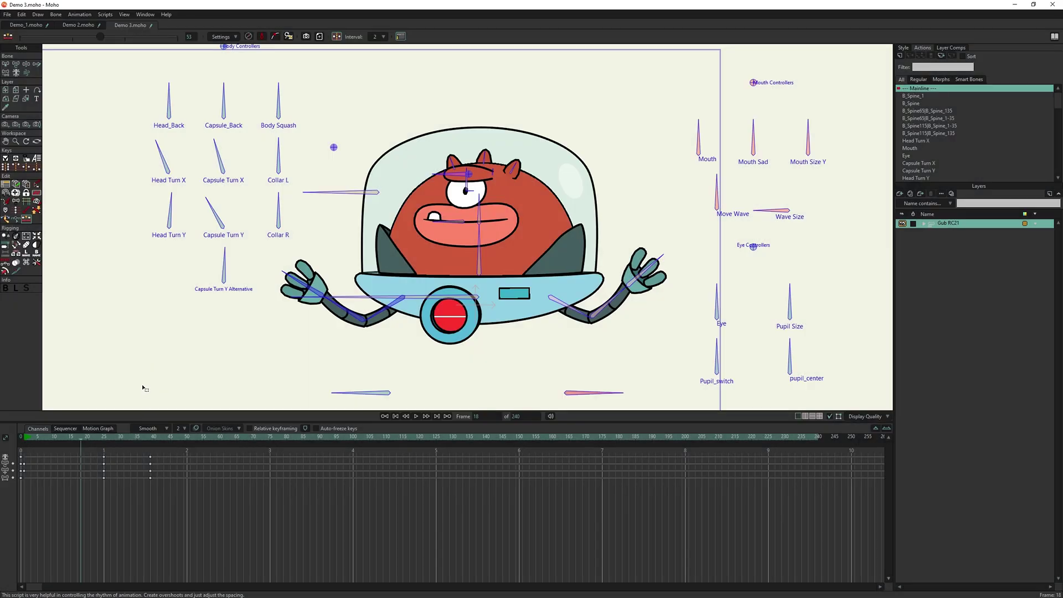
Blend the red alien's pose at frame 39, then step forward two frames.
{"action": "left_click", "coordinate": [152, 441]}
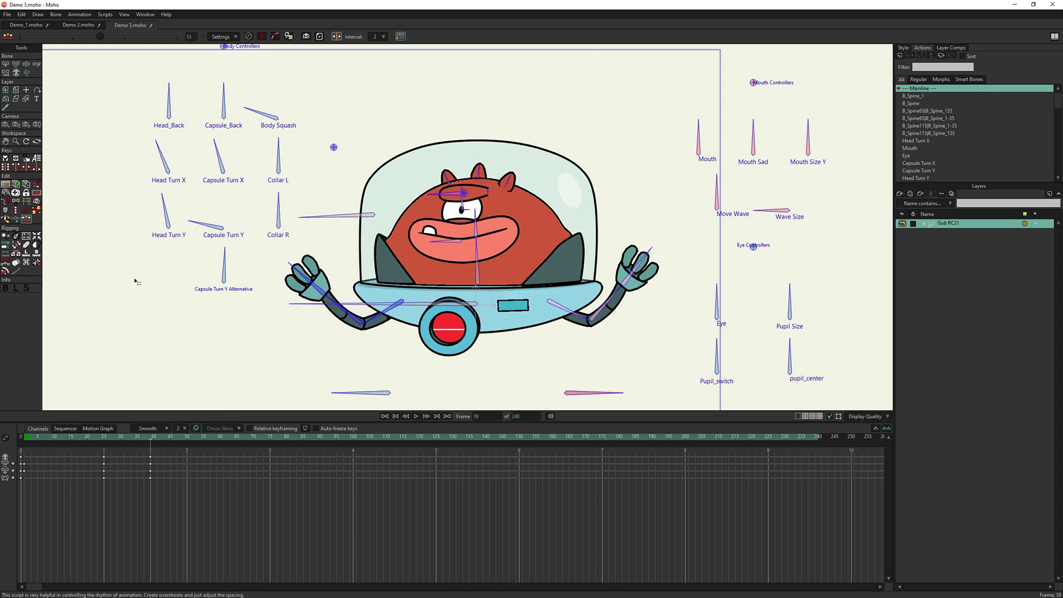
{"action": "left_click_drag", "start_coordinate": [104, 40], "coordinate": [98, 41]}
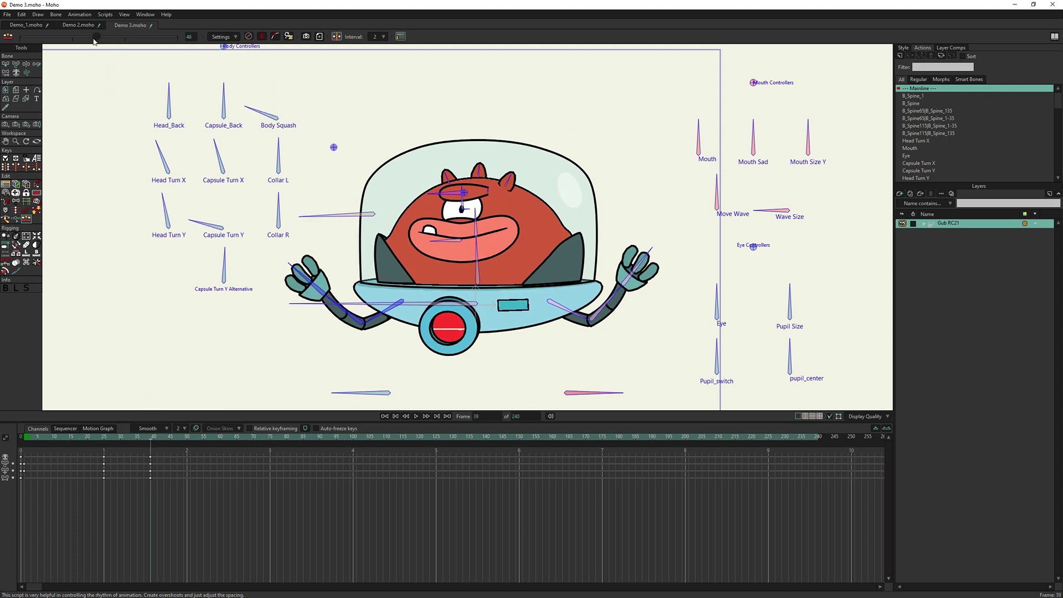
{"action": "key", "text": "ctrl+Right"}
{"action": "key", "text": "ctrl+Right"}
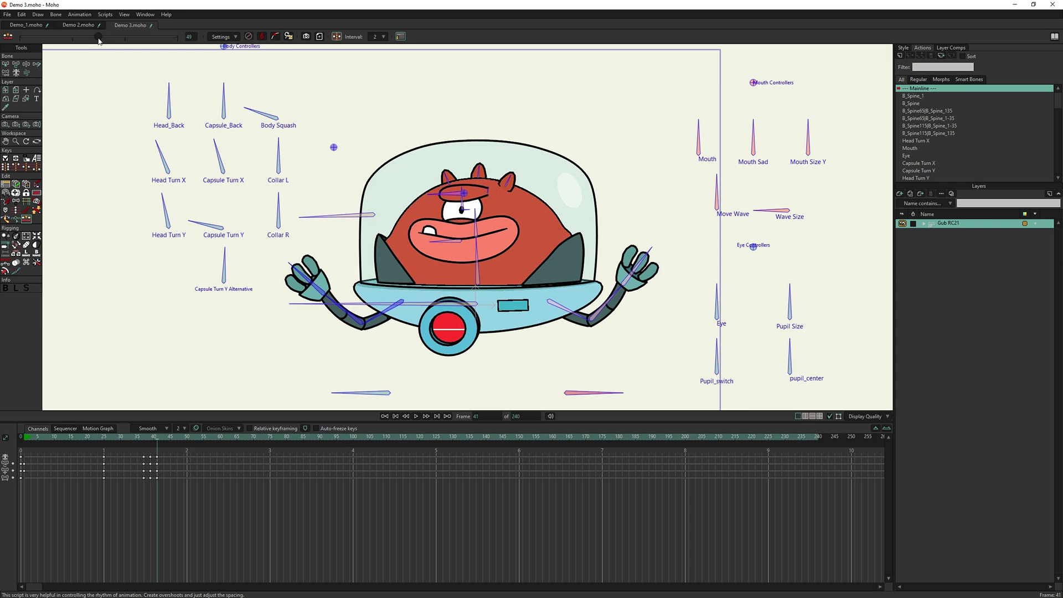
Nudge the blend, create respaced in-between keys across the gap, and preview them.
{"action": "left_click_drag", "start_coordinate": [113, 41], "coordinate": [121, 40]}
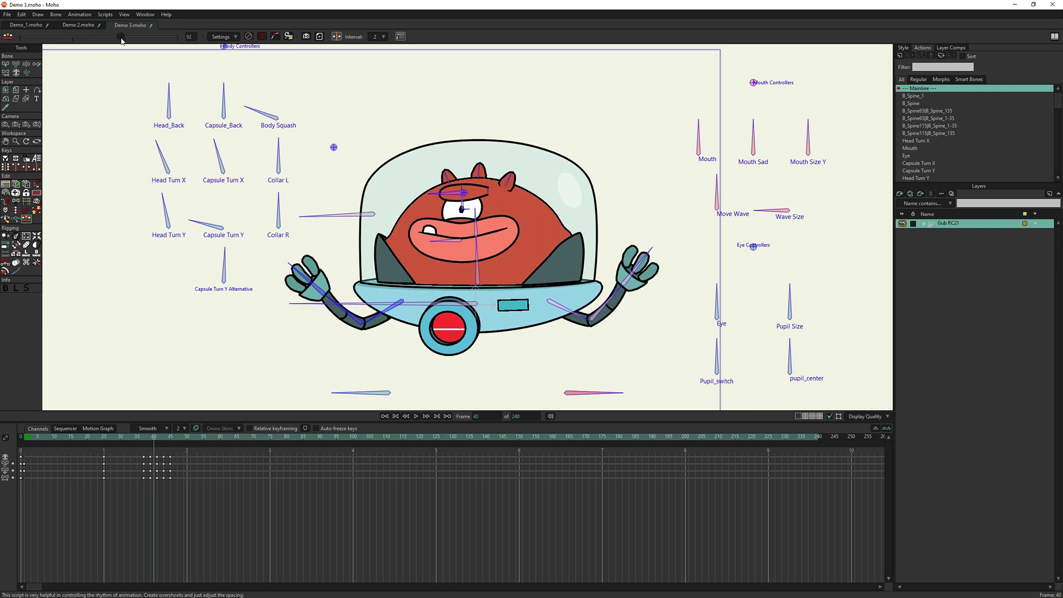
{"action": "key", "text": "ctrl+Left"}
{"action": "key", "text": "ctrl+Left"}
{"action": "key", "text": "ctrl+Left"}
{"action": "key", "text": "space"}
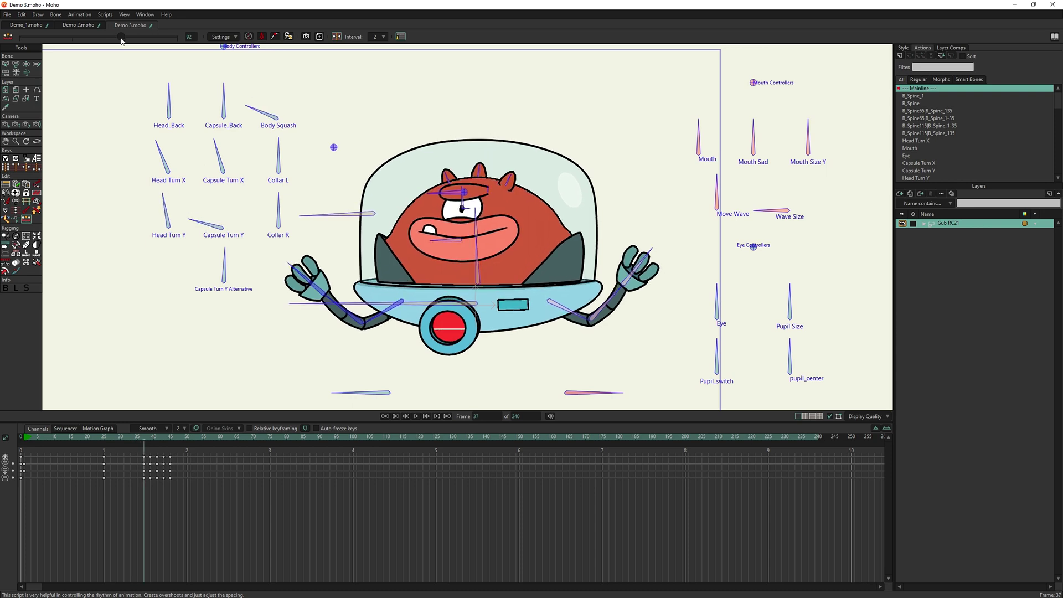
{"action": "left_click_drag", "start_coordinate": [120, 41], "coordinate": [101, 40]}
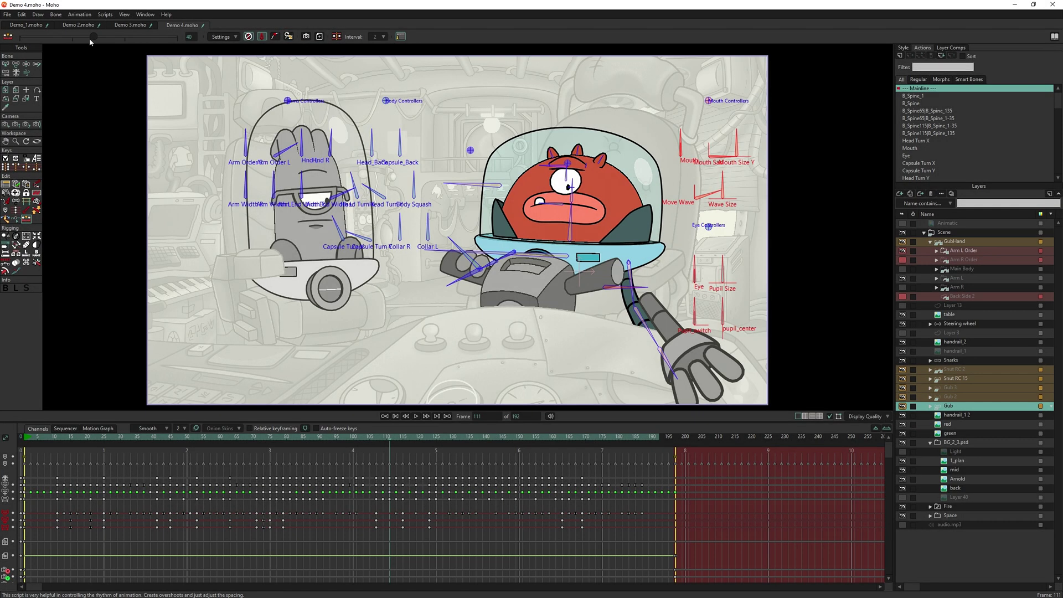
Blend the red alien toward its previous pose and change tweening mode to update the robot arm.
{"action": "left_click_drag", "start_coordinate": [94, 41], "coordinate": [66, 43]}
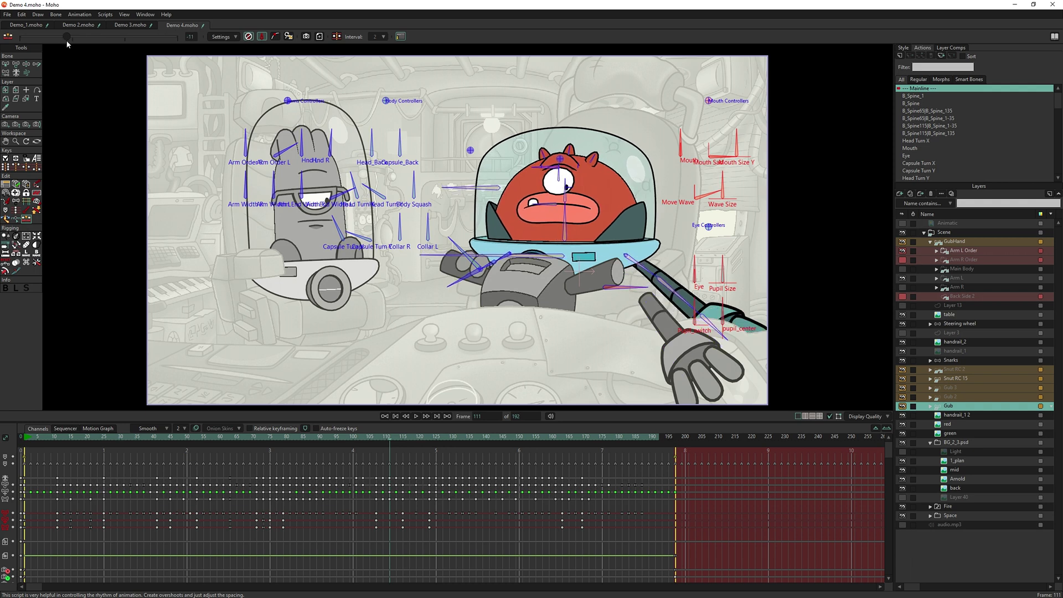
{"action": "left_click", "coordinate": [289, 37]}
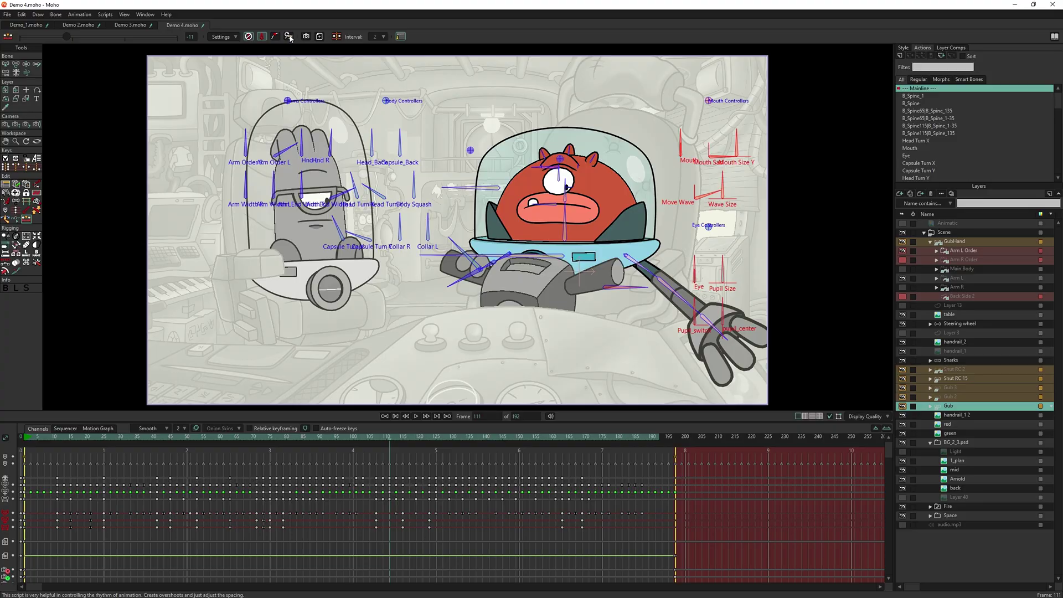